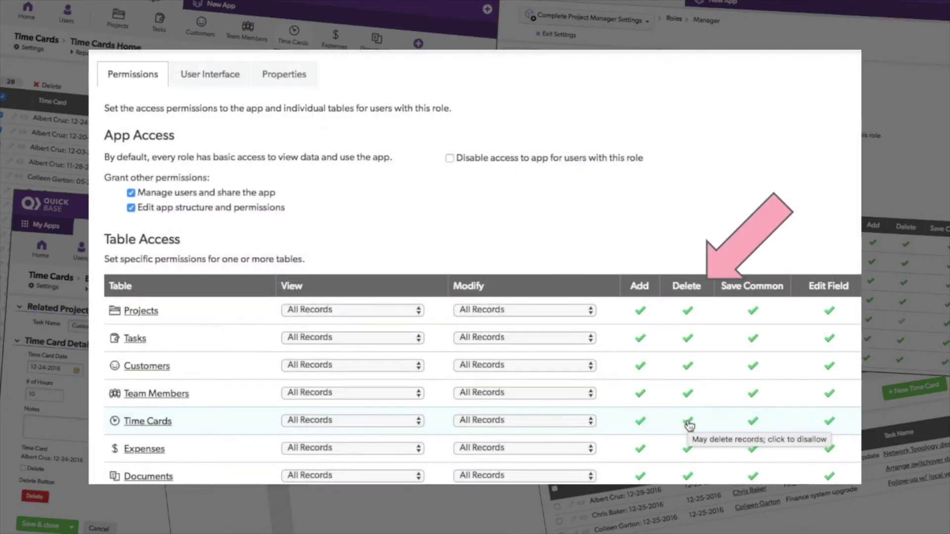
Preview the overview of revoking managers' Time Card delete rights and hiding records marked deleted.
click(688, 423)
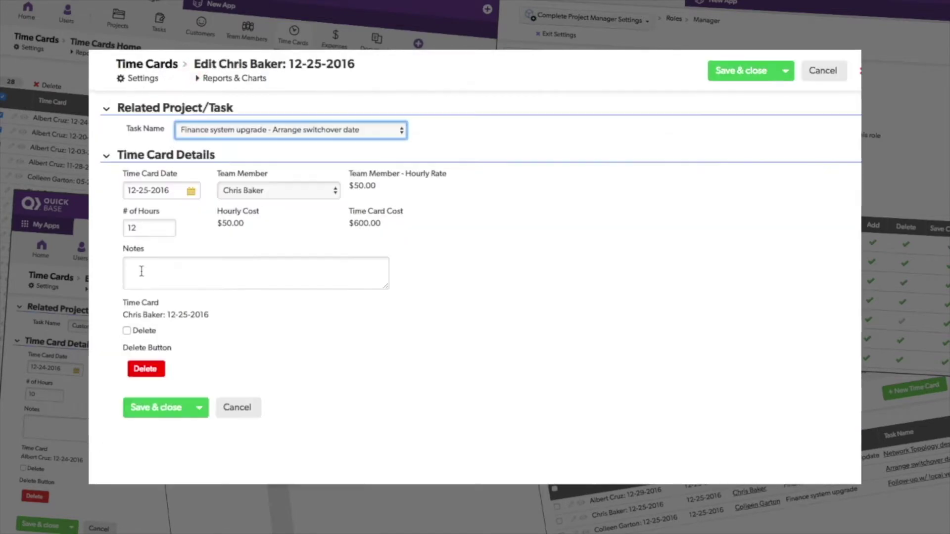
click(146, 369)
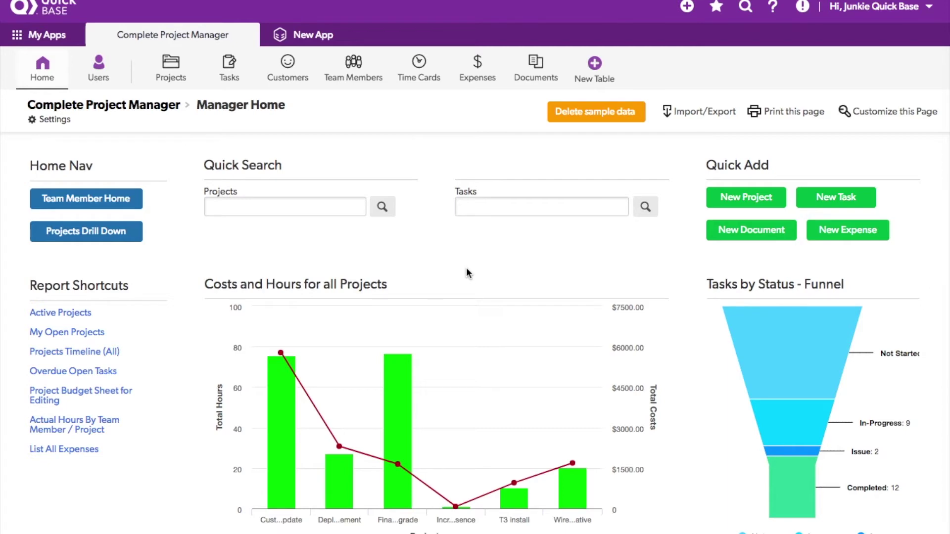
Open the list of all Time Cards and start testing the app as the Manager role.
click(423, 73)
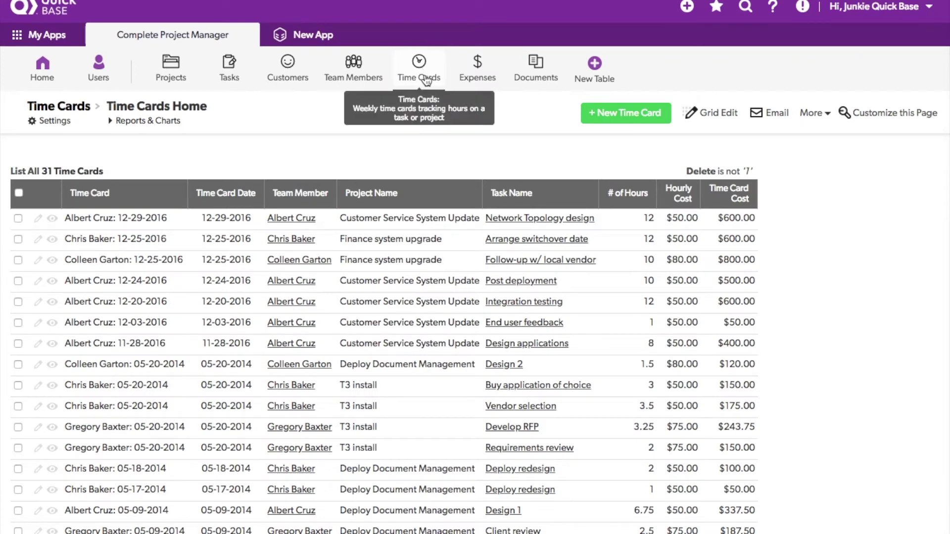
click(930, 11)
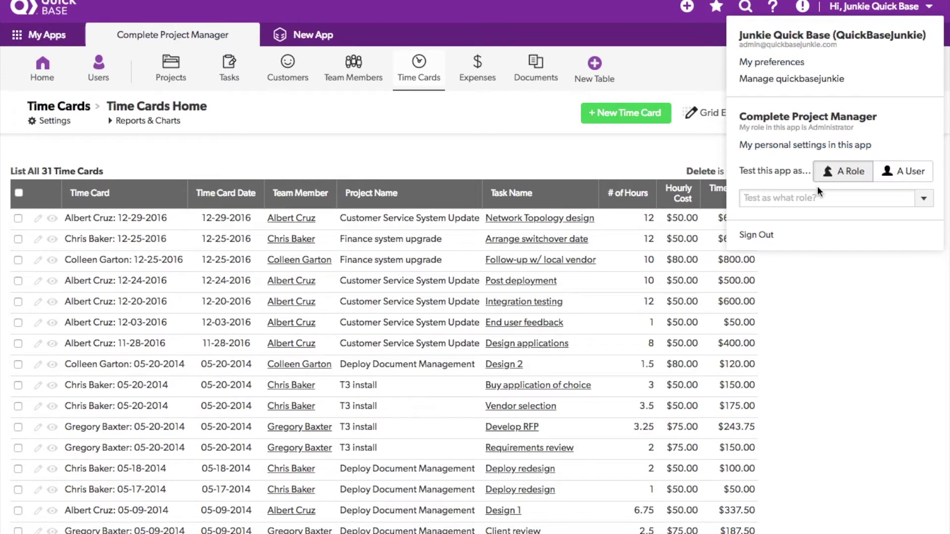
click(821, 197)
click(782, 287)
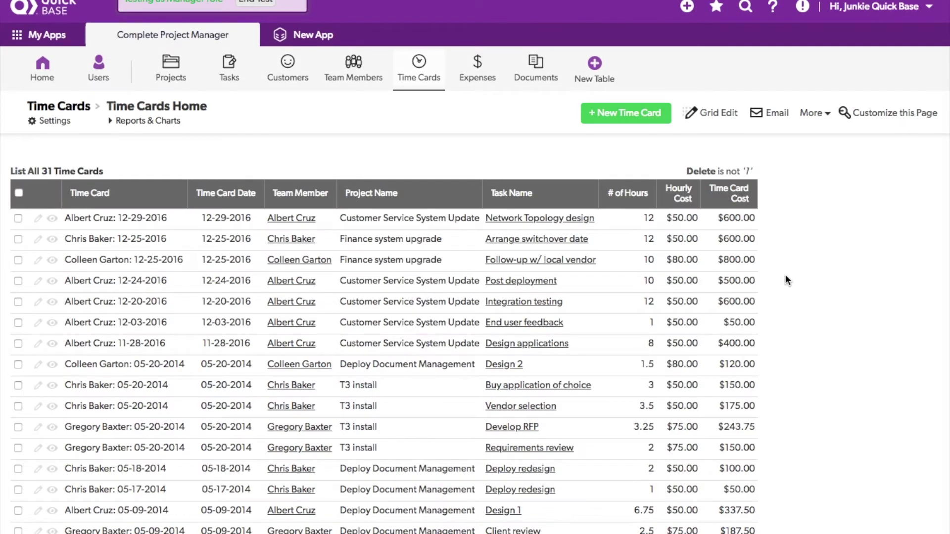
Confirm managers can still delete time cards, open the 12-29-2016 card for editing, and end the test.
click(19, 193)
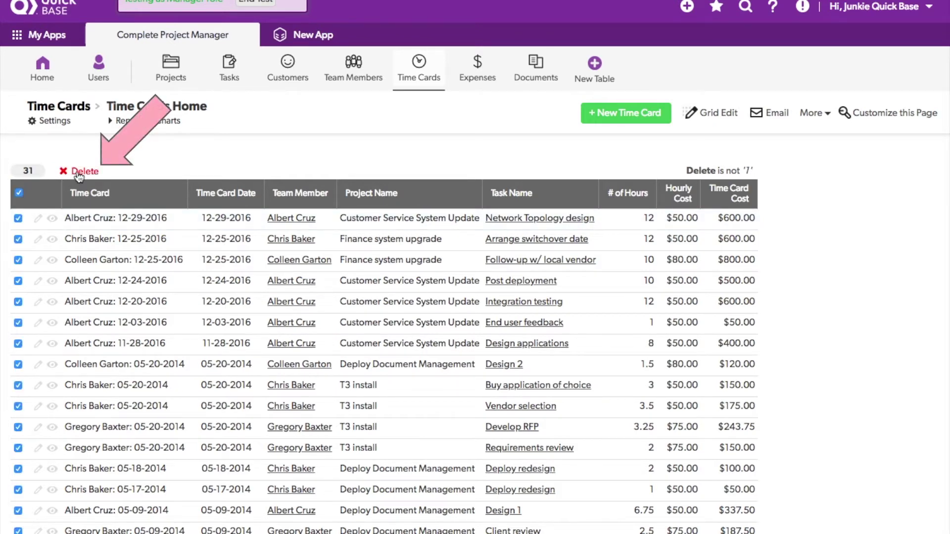
click(19, 193)
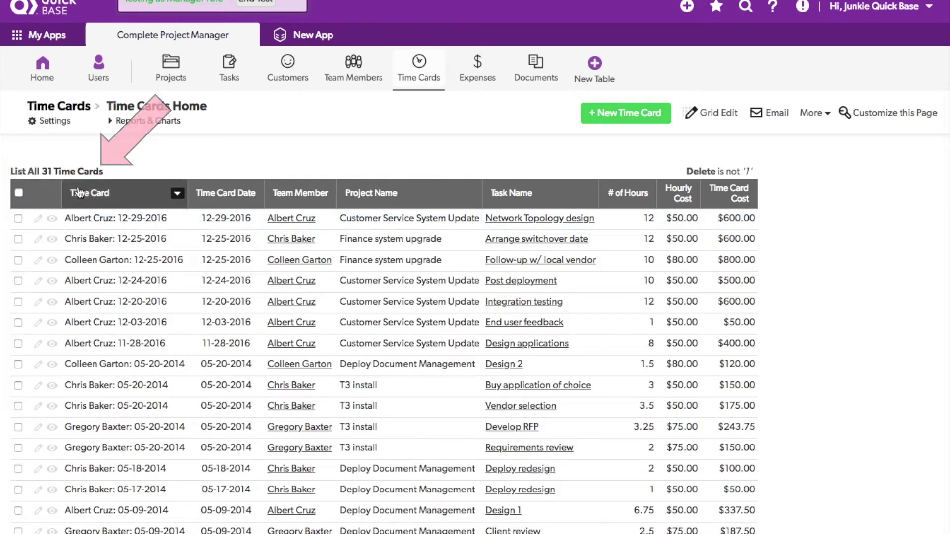
click(91, 222)
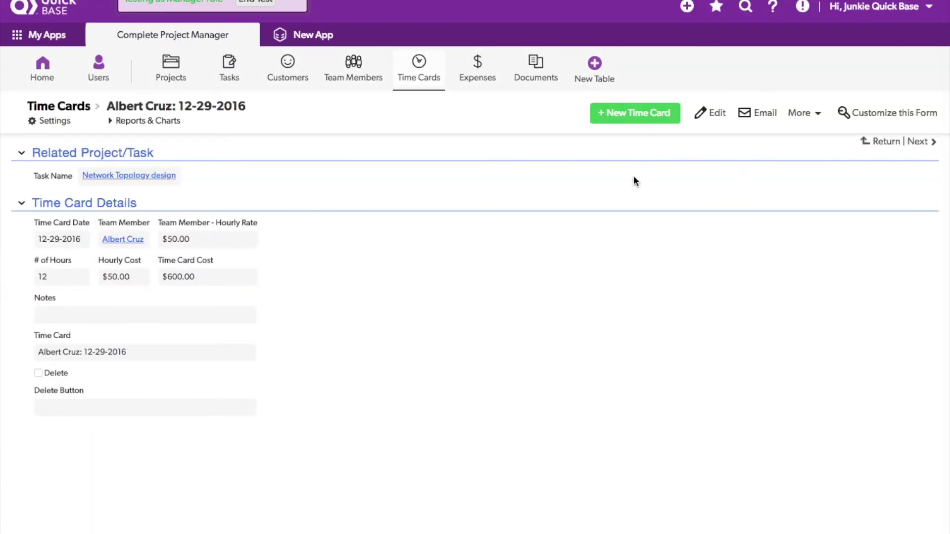
click(717, 119)
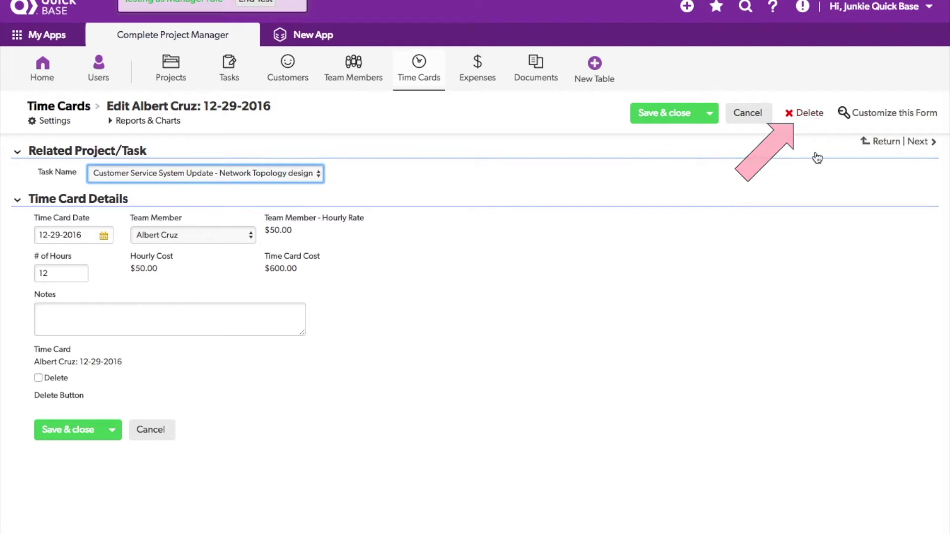
click(238, 28)
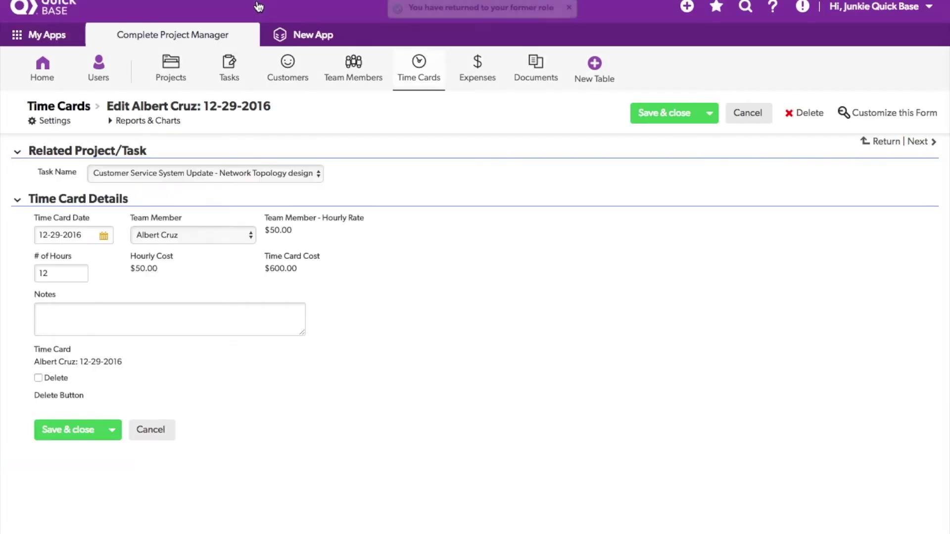
Remove the Delete permission on Time Cards from the Manager role in Settings > Roles.
click(45, 67)
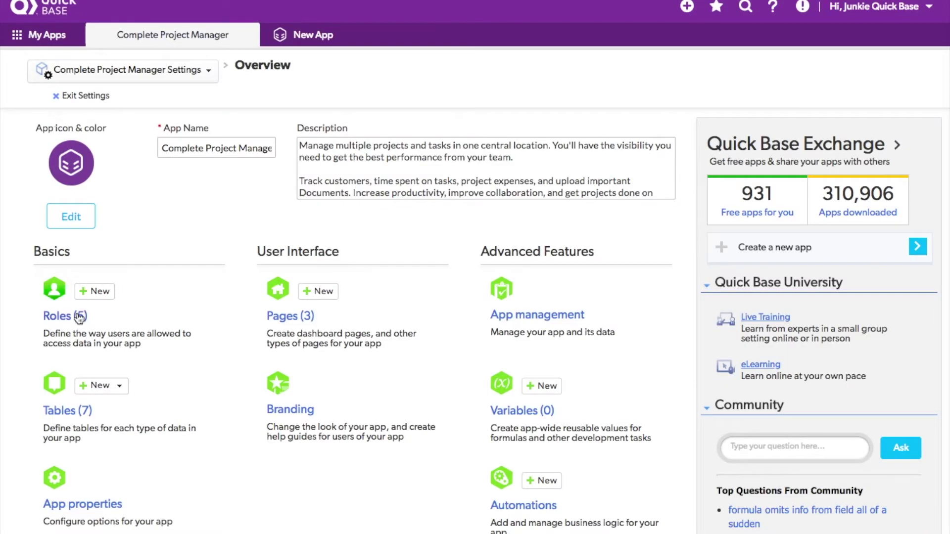
click(77, 316)
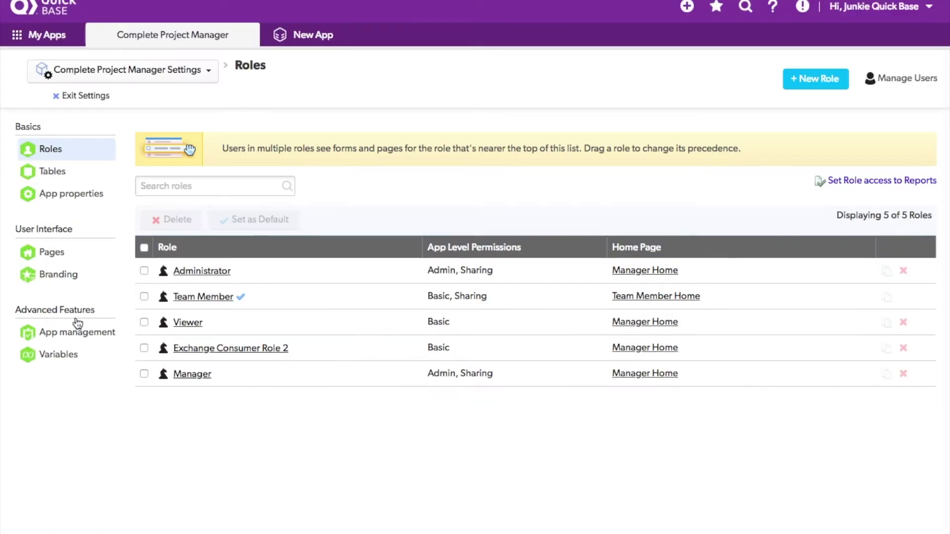
click(191, 375)
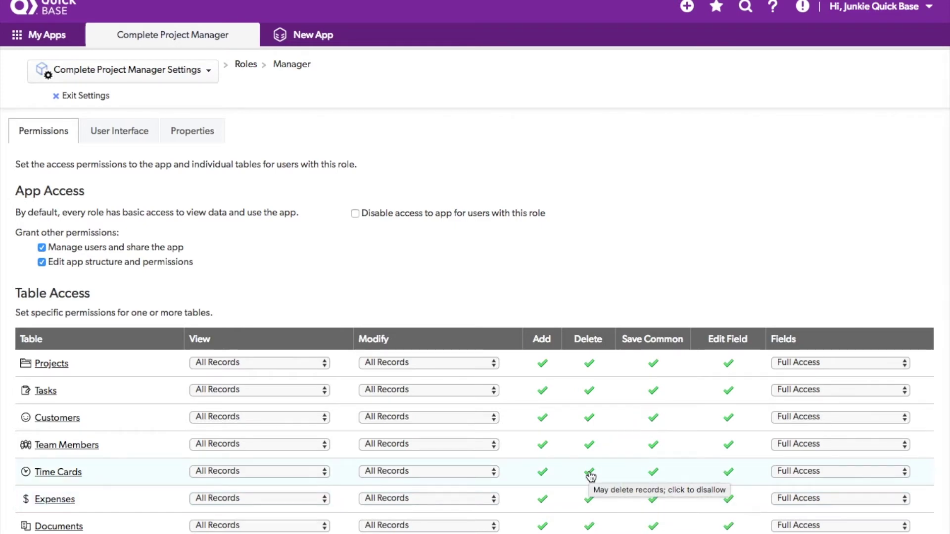
click(590, 475)
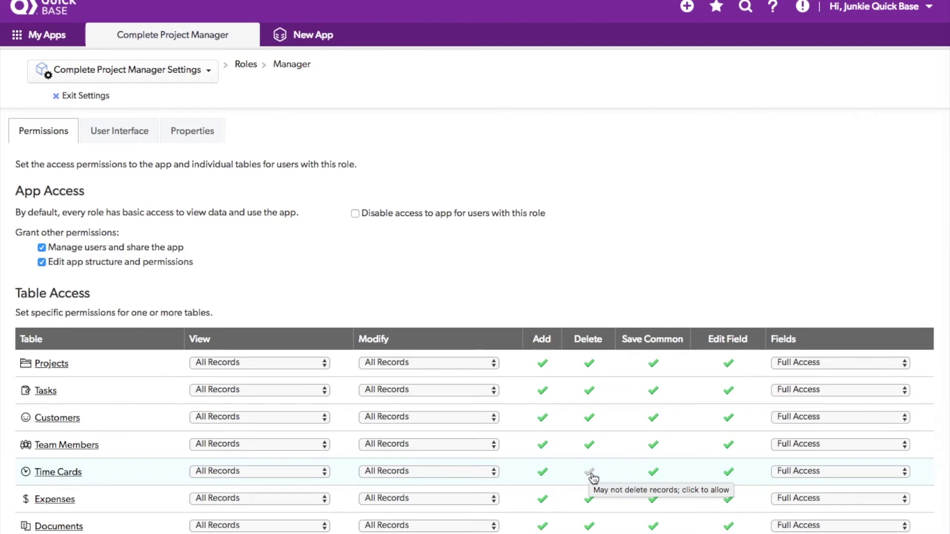
Return to the Time Cards list and test the app again as the Manager role.
click(85, 96)
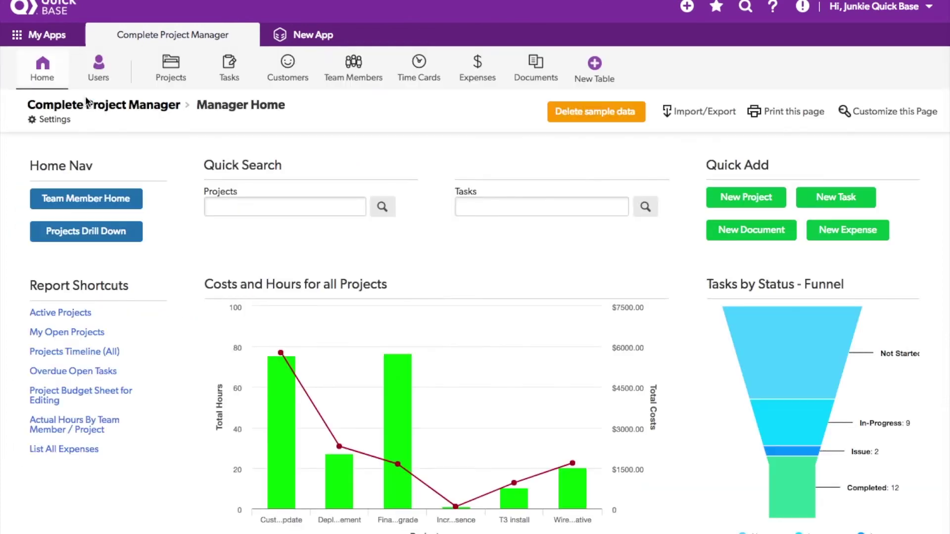
click(425, 73)
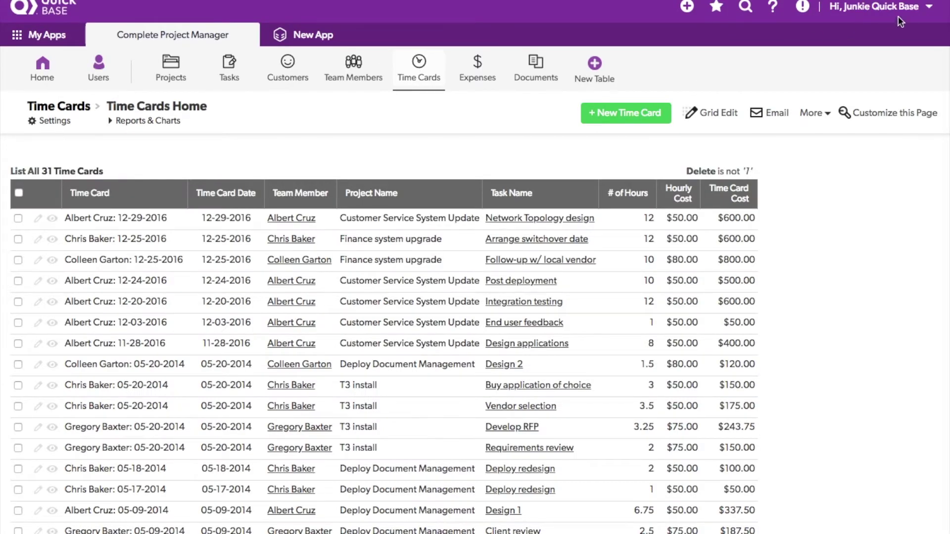
click(881, 7)
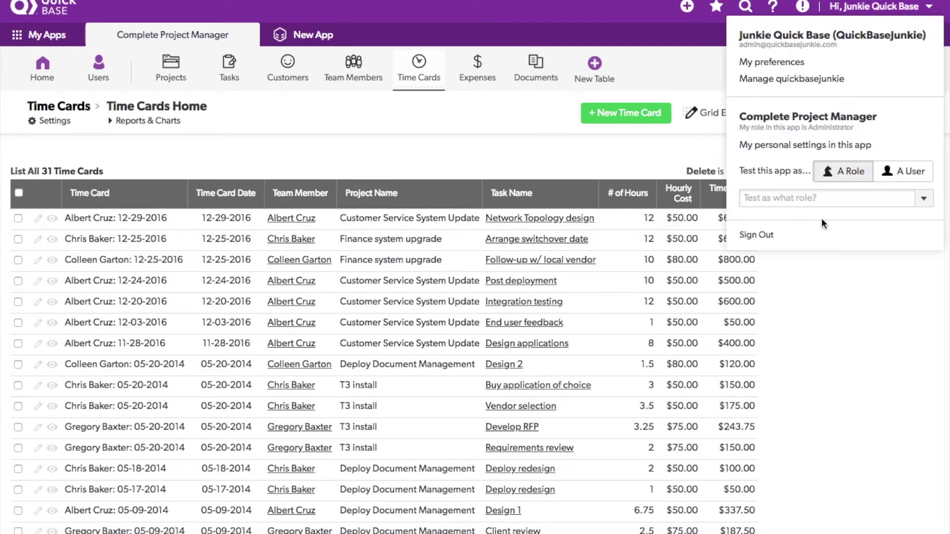
click(924, 204)
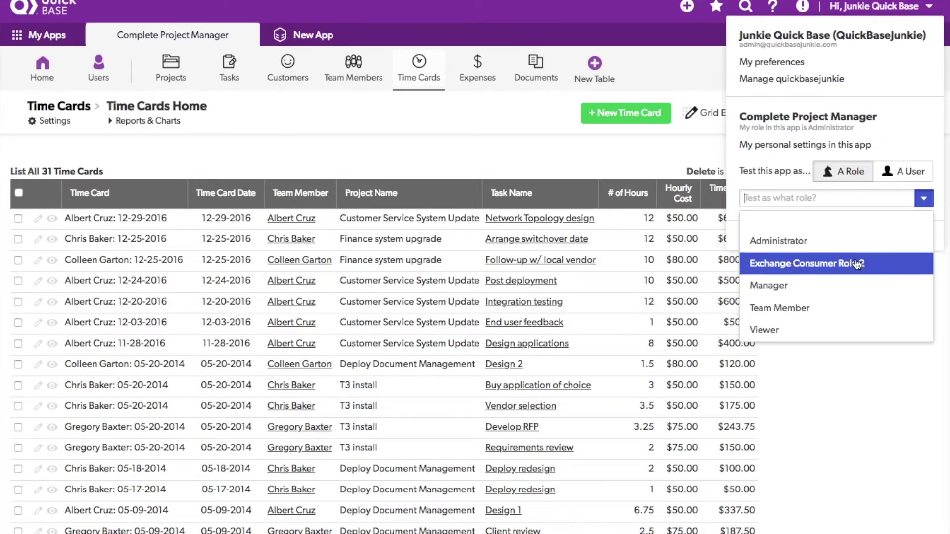
click(826, 291)
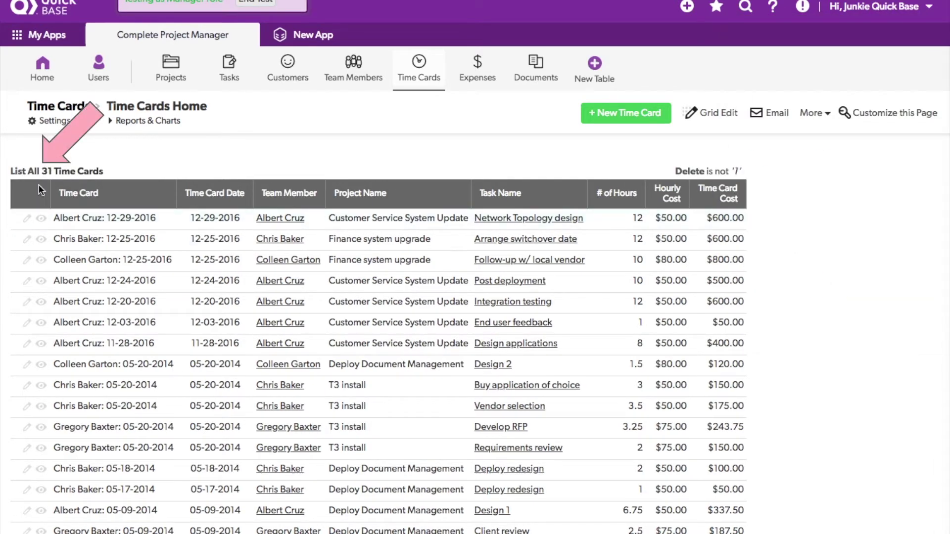
Edit the 12-29-2016 time card as Manager, end the test, and bring up the Delete Button field's options.
click(28, 218)
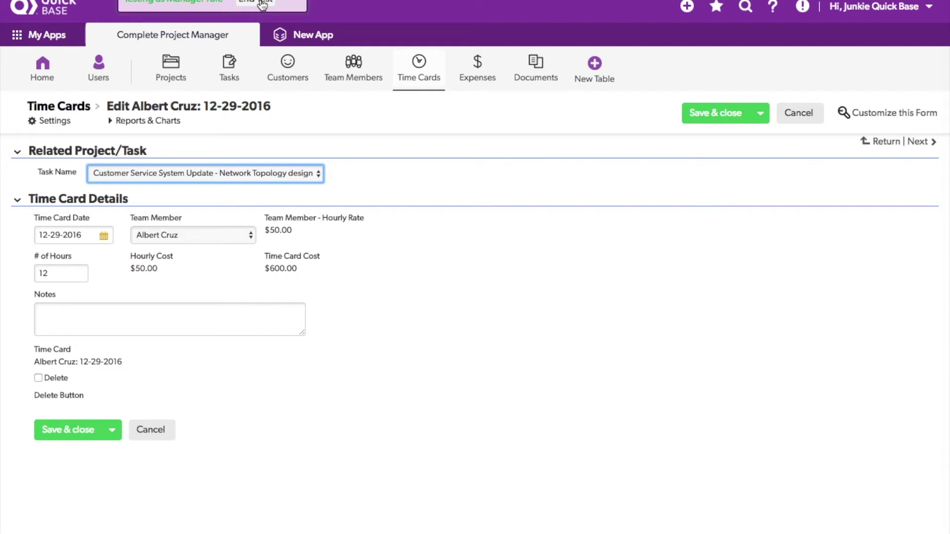
click(262, 4)
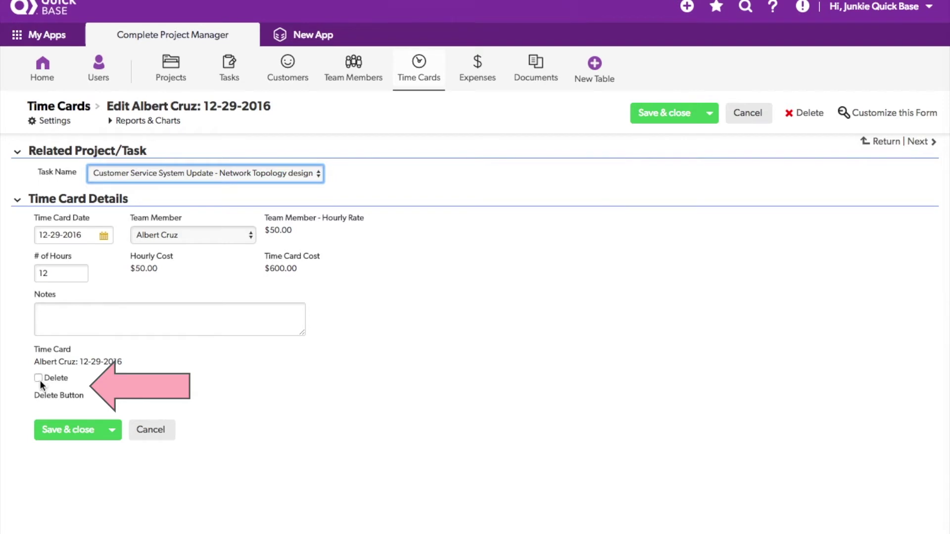
right_click(60, 395)
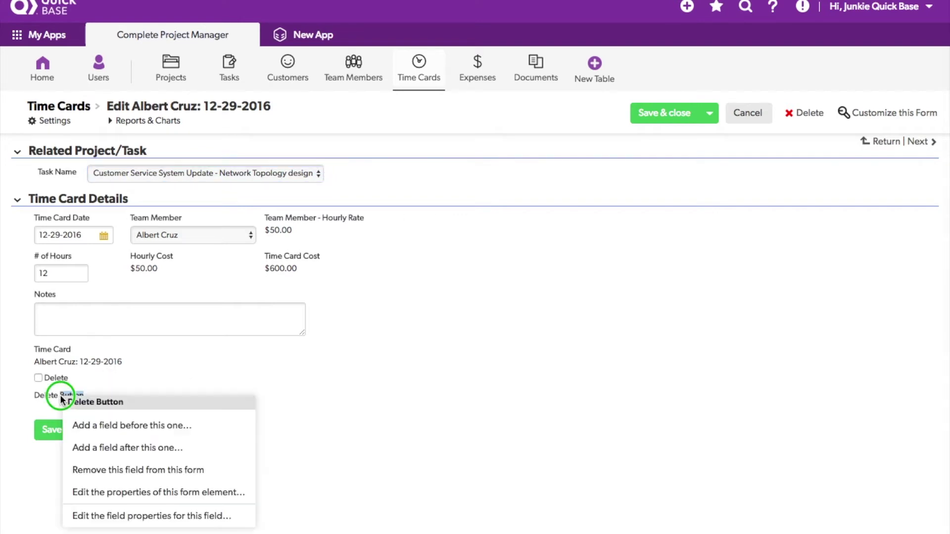
Give the Delete Button field an API_EditRecord URL formula setting _fid_24=1 and returning to Time Cards.
click(111, 516)
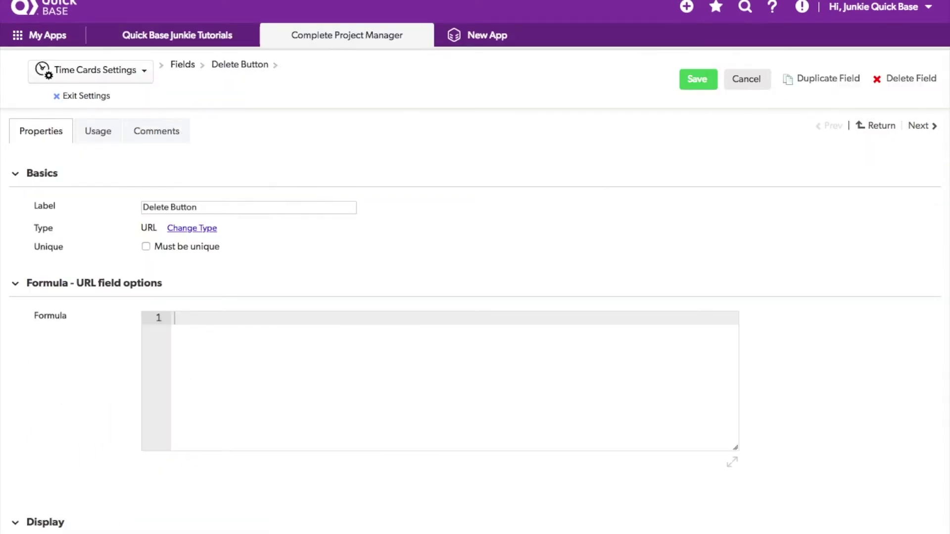
text(URLRoot() & "db/" & Dbid() & "?a=API_EditRecord&rid=" & [Record ID#] & "&_fid_24=1&rdr="& URLEncode(URLRoot() & "db/" &[_DBID_TIME_CARDS] &"?a=td"))
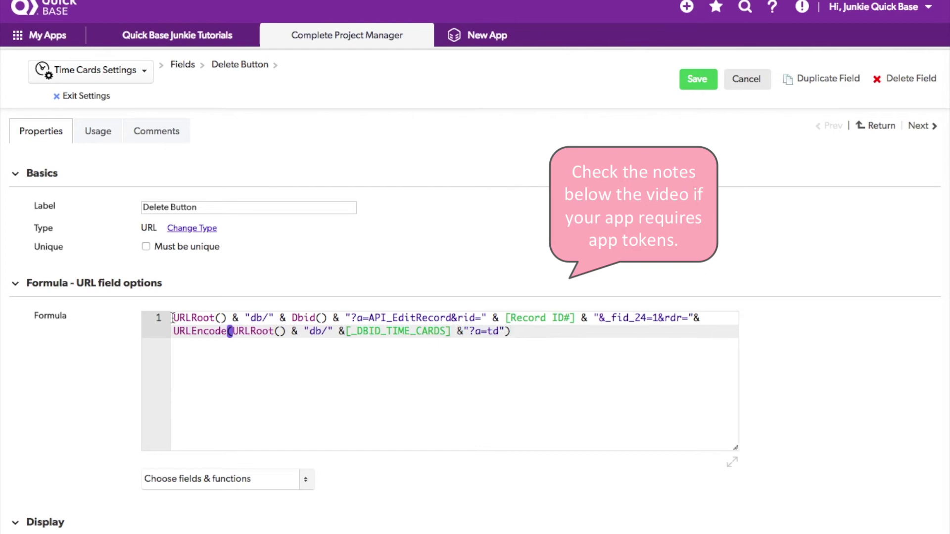
click(890, 244)
Set the Delete Button field's link text to 'Delete', display it as a red button, and save.
scroll(890, 244, down, 8)
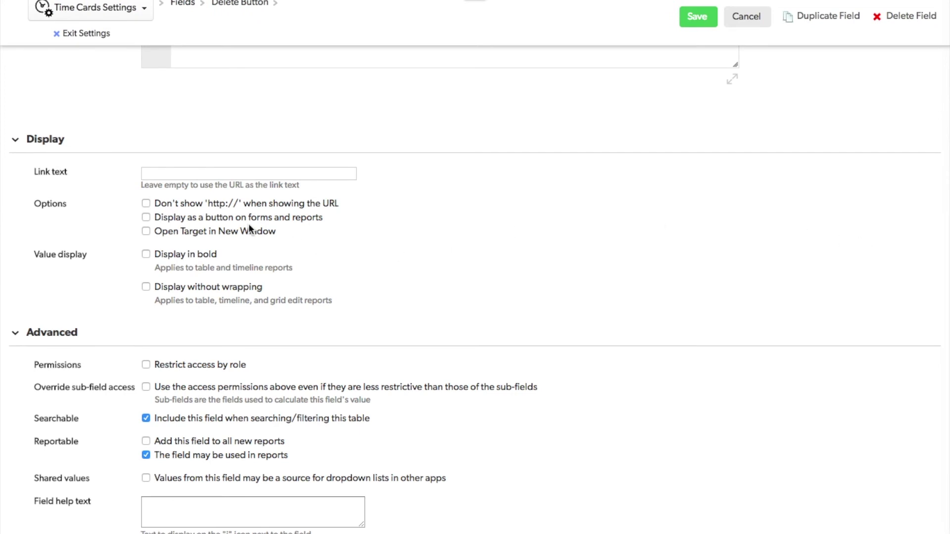
click(179, 175)
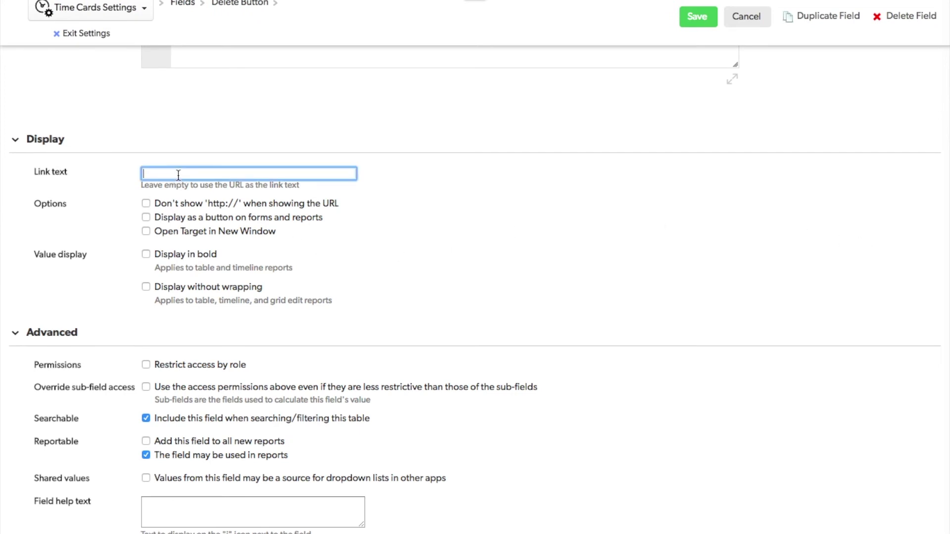
text(Delete)
click(146, 217)
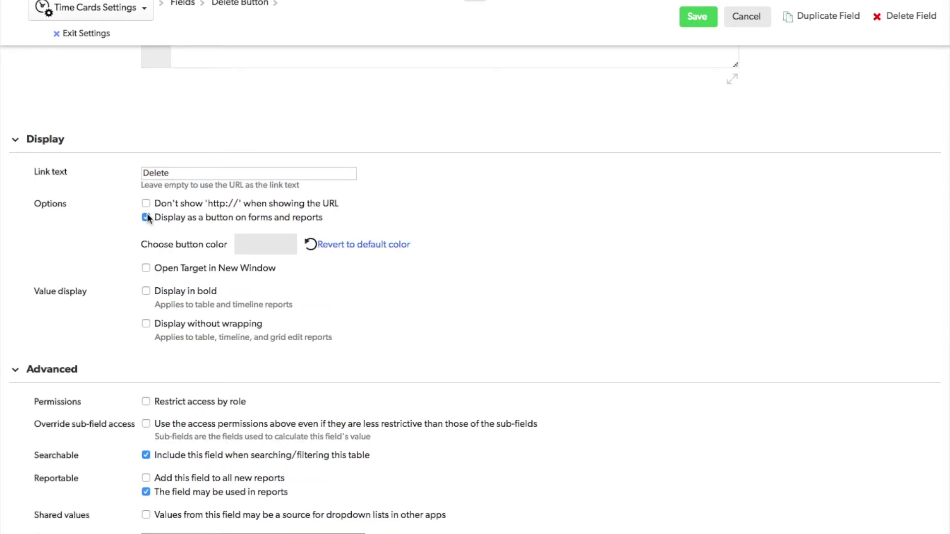
click(268, 250)
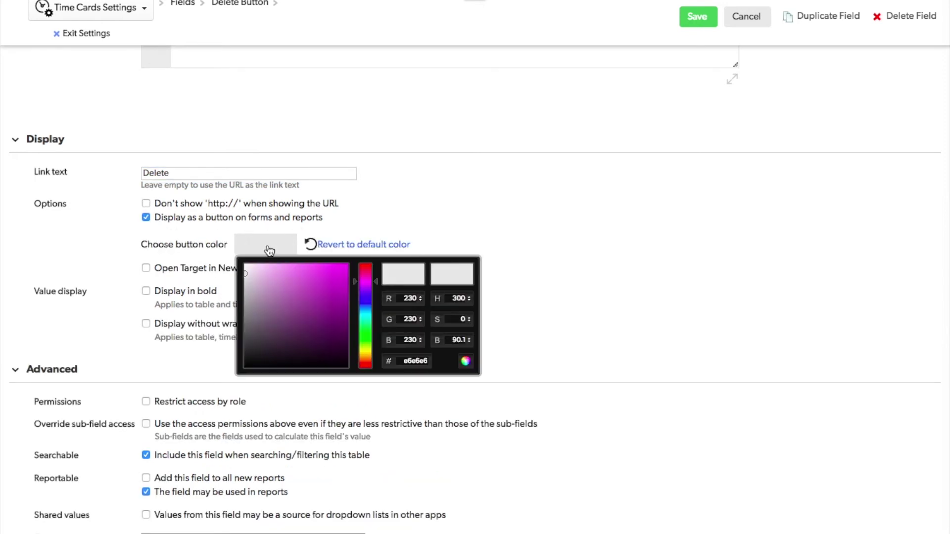
drag(369, 281, 371, 261)
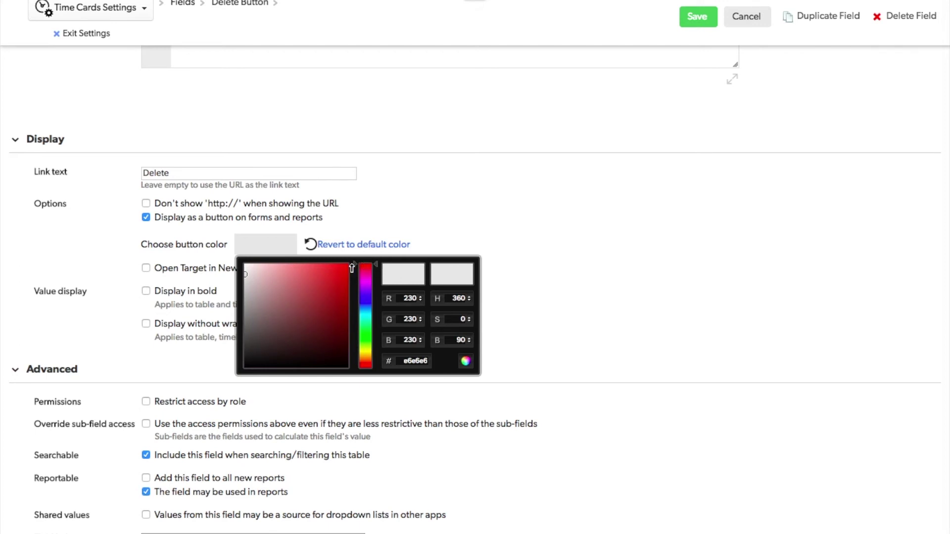
drag(245, 276, 347, 267)
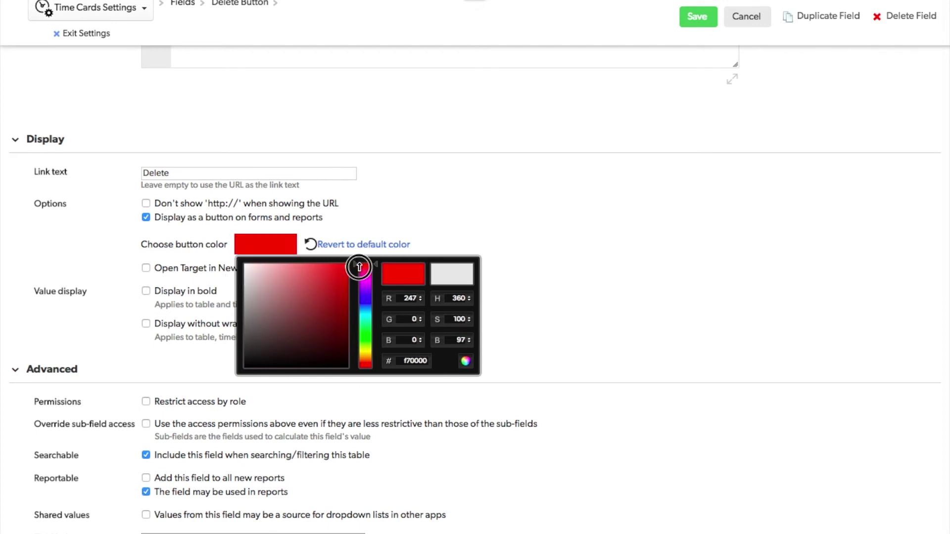
click(427, 238)
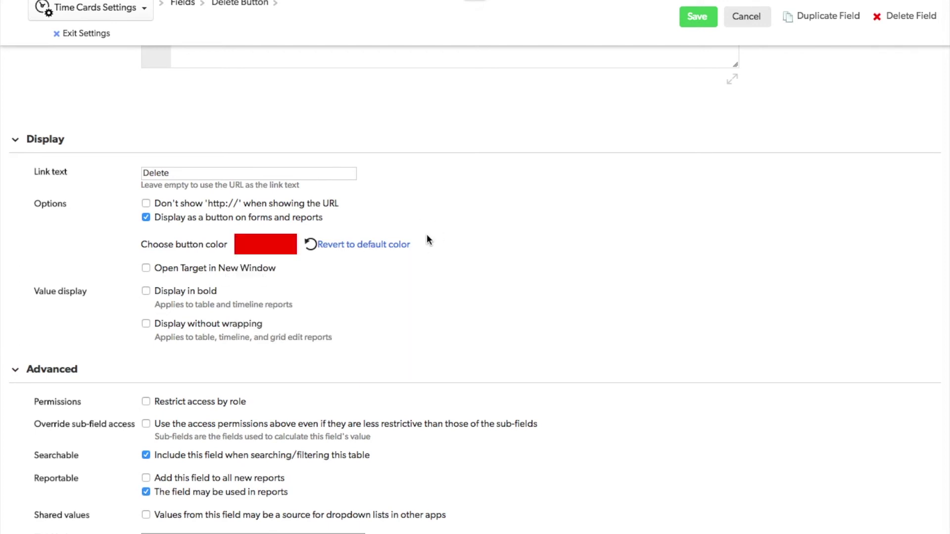
click(700, 23)
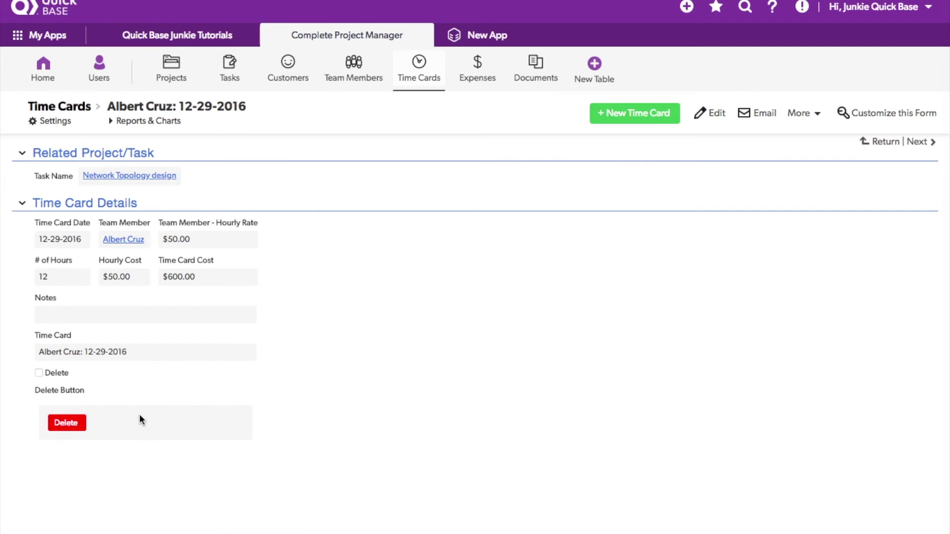
Mark both 12-25-2016 time cards deleted with the red Delete button, leaving 28 records listed.
click(716, 114)
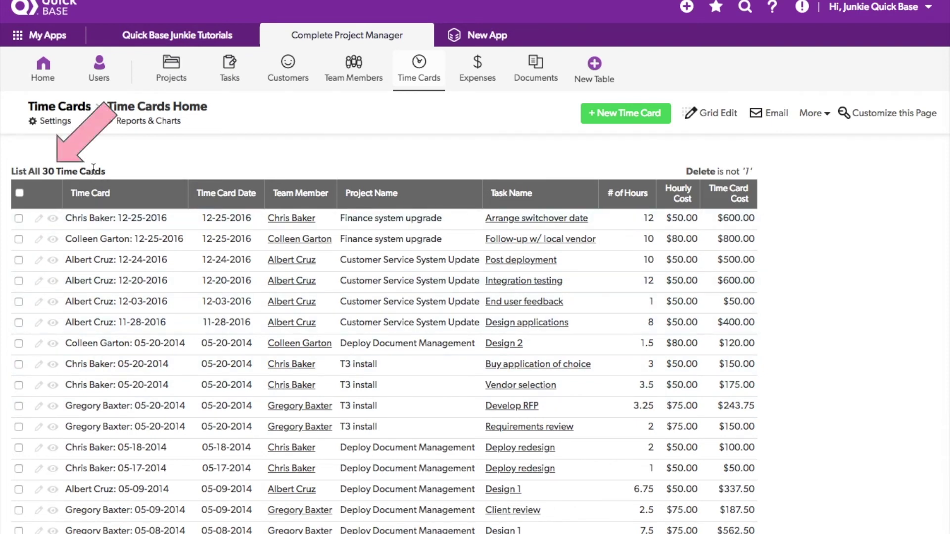
click(39, 219)
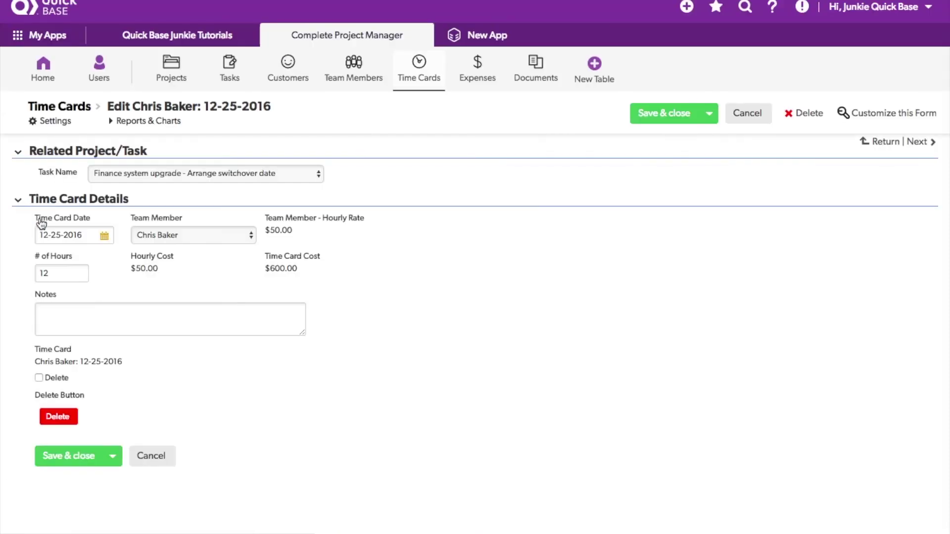
click(58, 417)
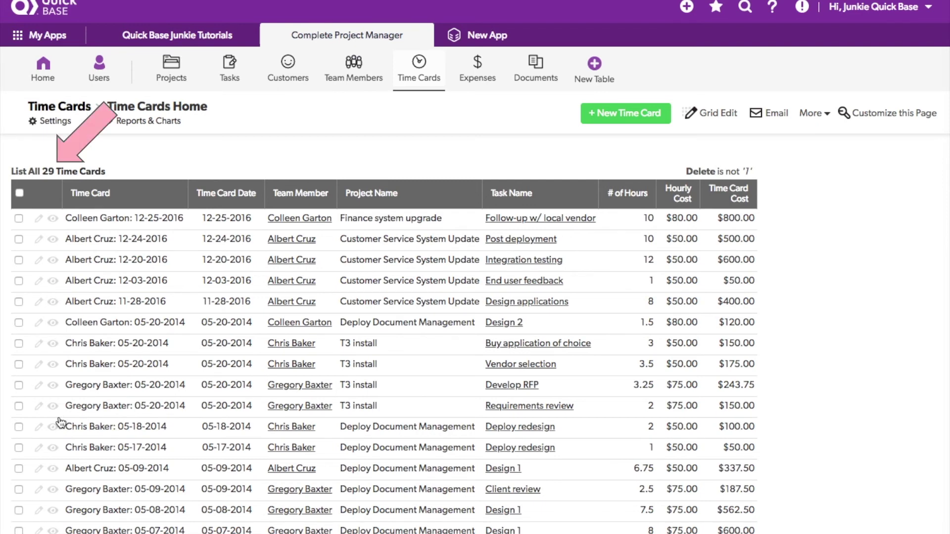
click(40, 218)
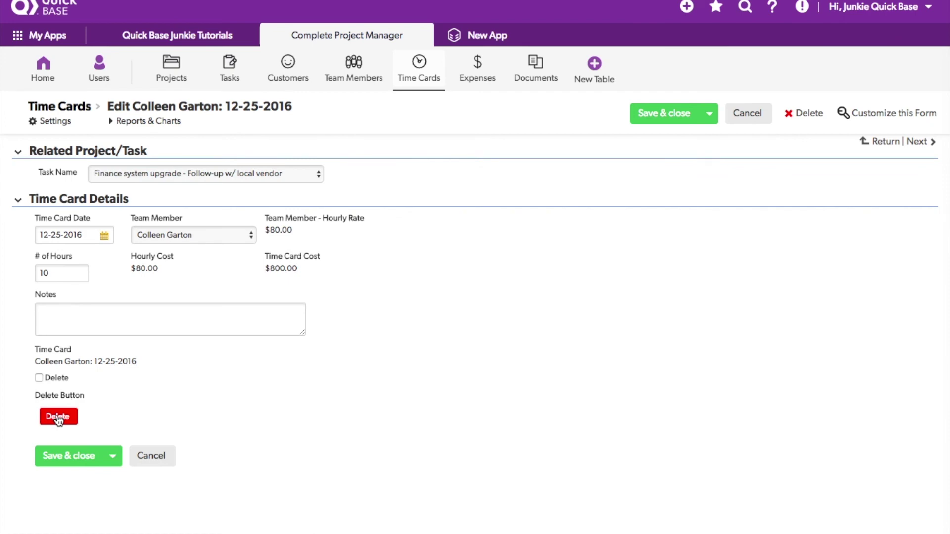
click(57, 417)
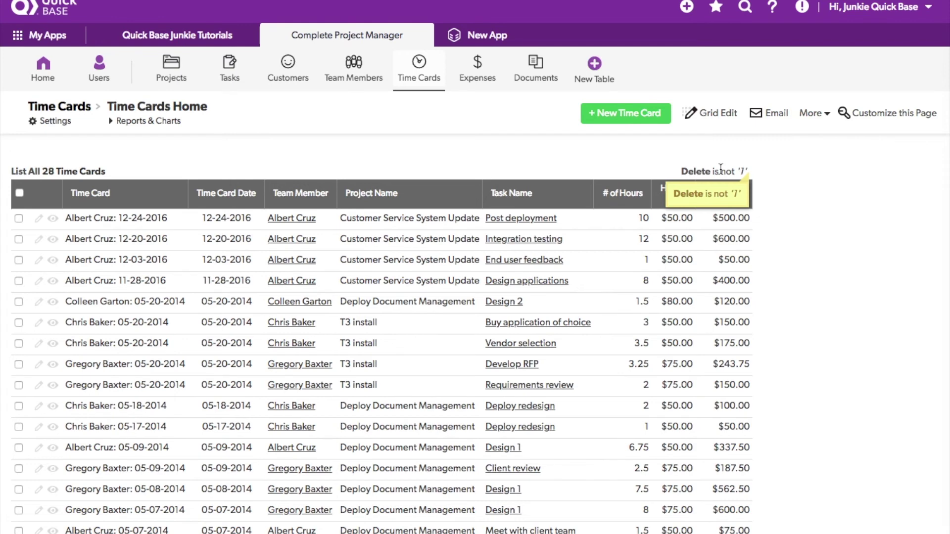
Open the Deleted Time Cards report from the Time Cards Reports & Charts list.
click(148, 122)
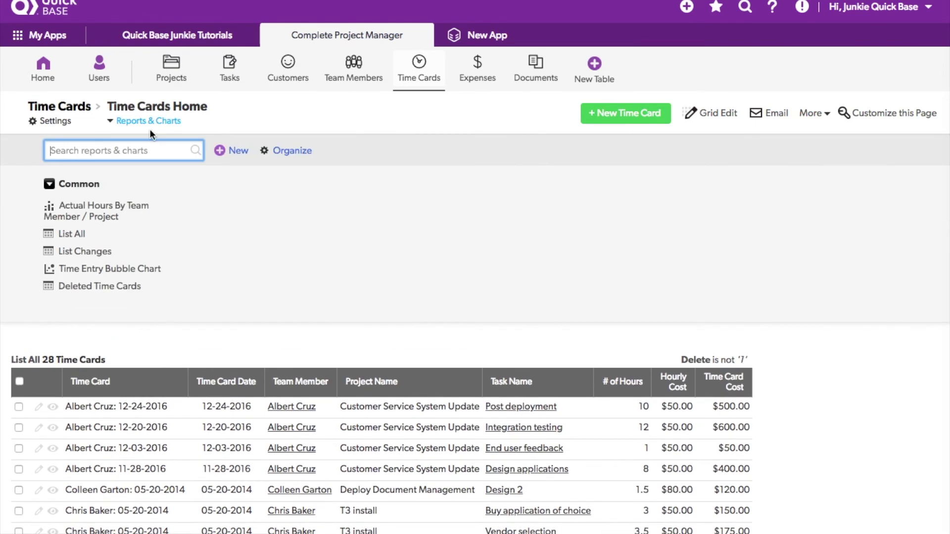
click(105, 288)
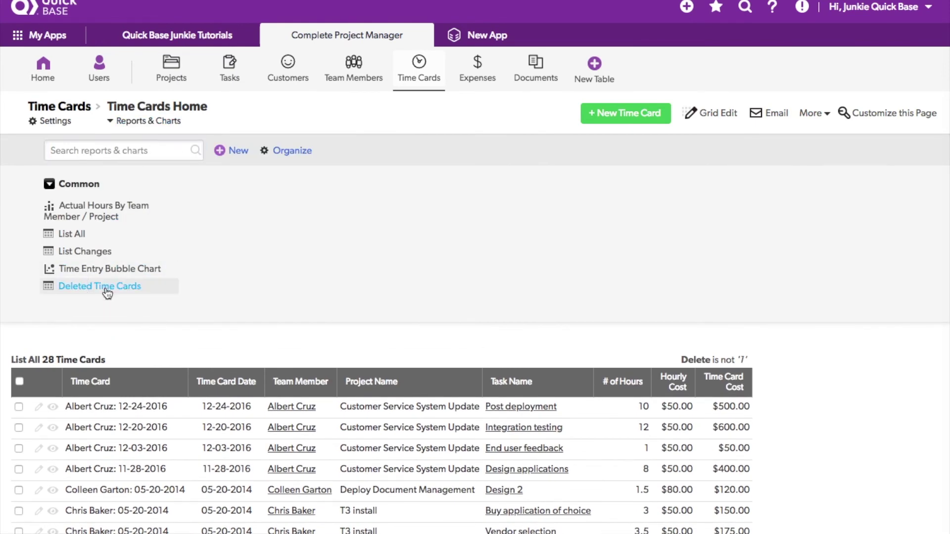